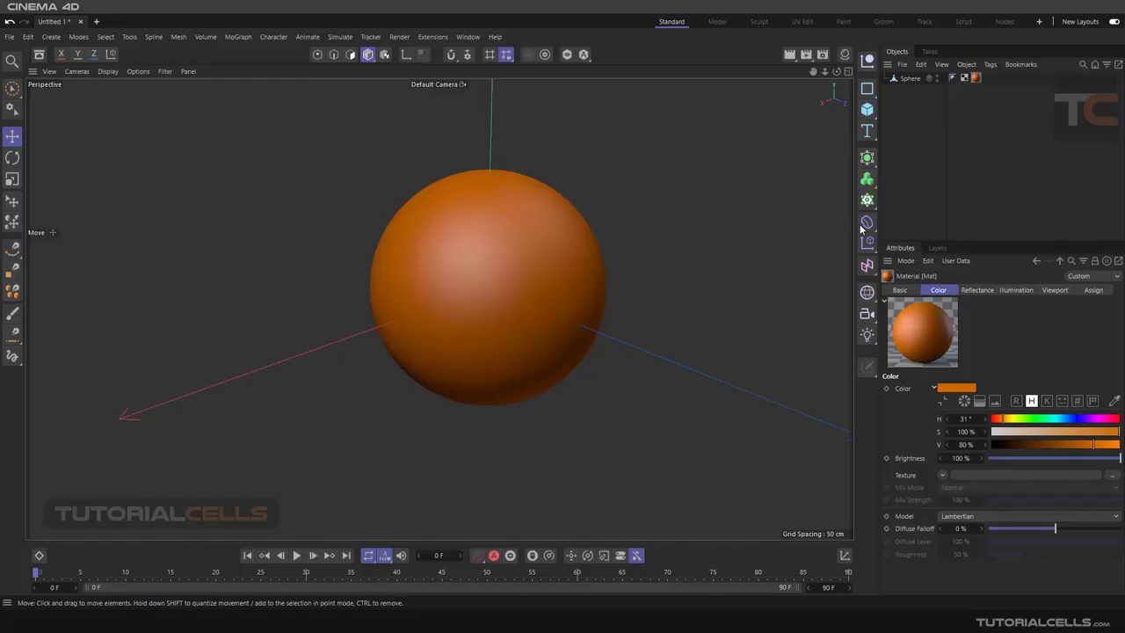
# - Add a Morph deformer to the scene, then delete it again
pyautogui.click(866, 225)
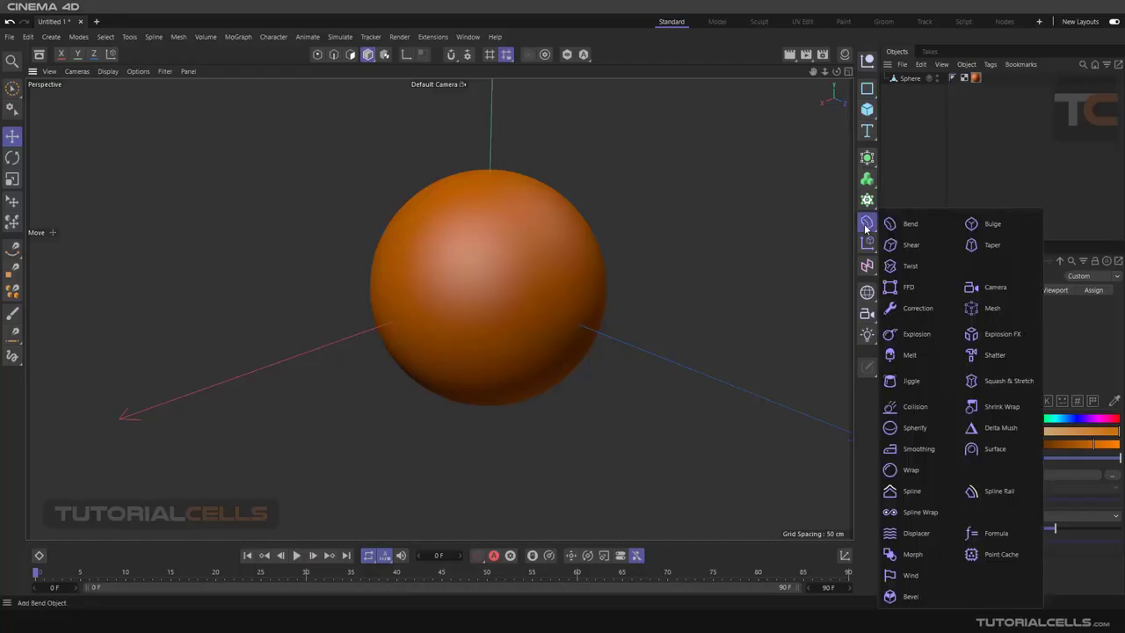
pyautogui.click(912, 555)
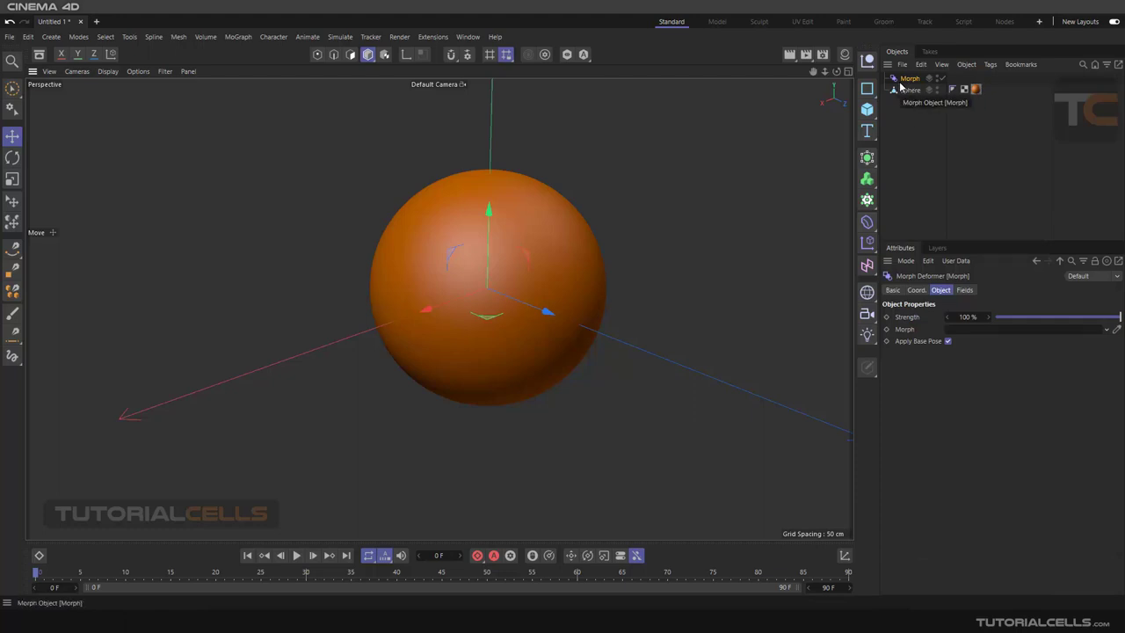
pyautogui.press('Delete')
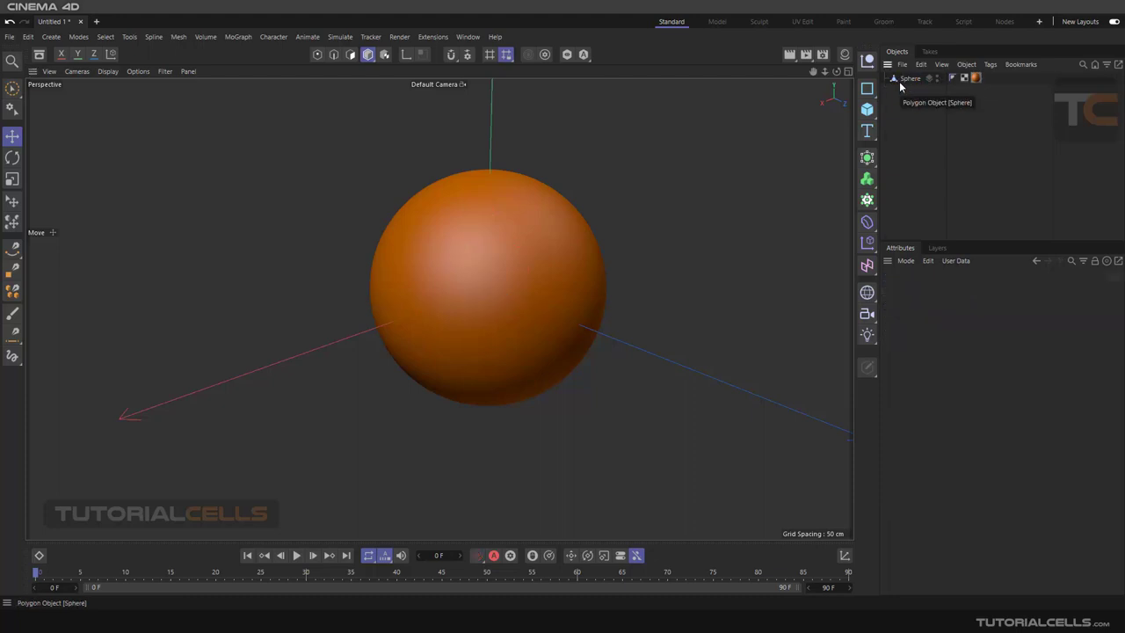
pyautogui.scroll(-2, 613, 208)
pyautogui.scroll(-2, 607, 207)
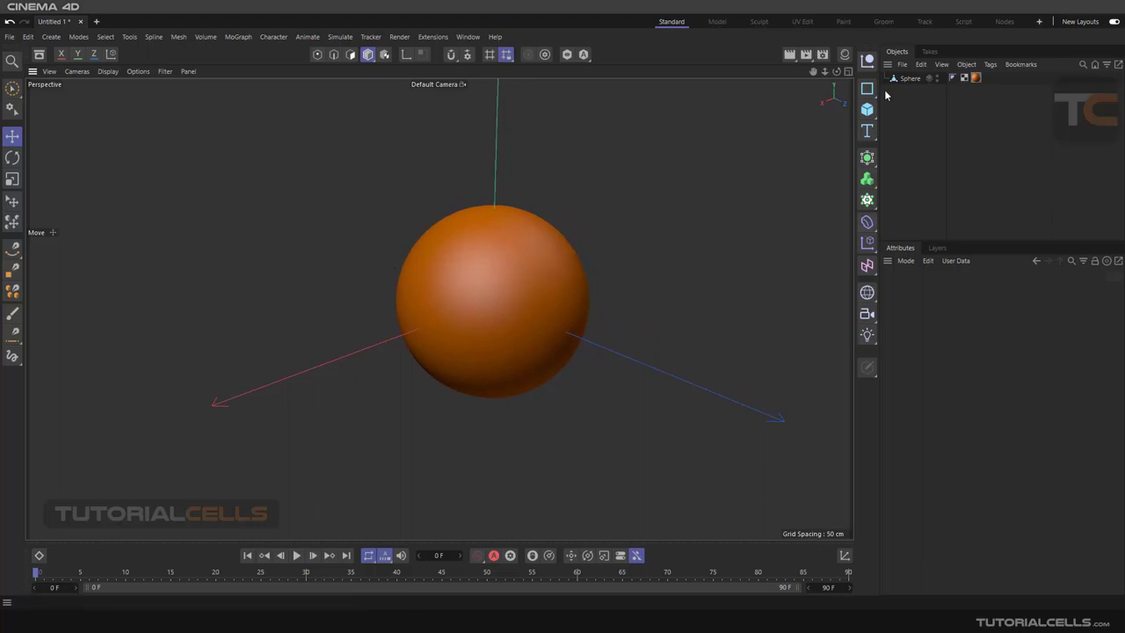
# - Add a Pose Morph tag to the sphere and show its poses and settings
pyautogui.click(909, 78)
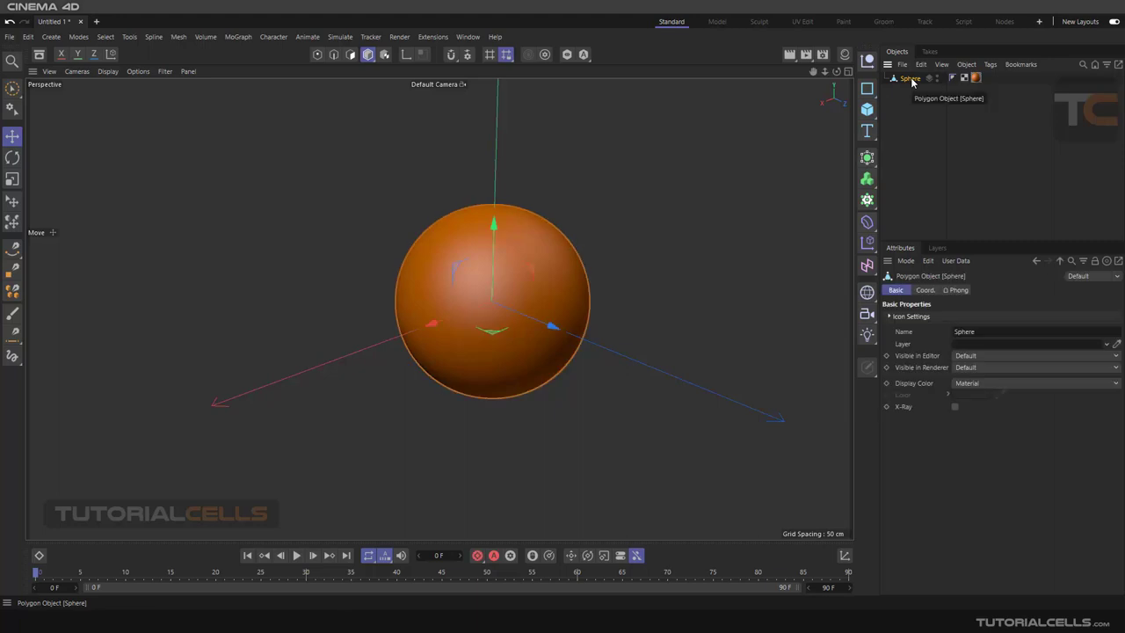
pyautogui.rightClick(911, 82)
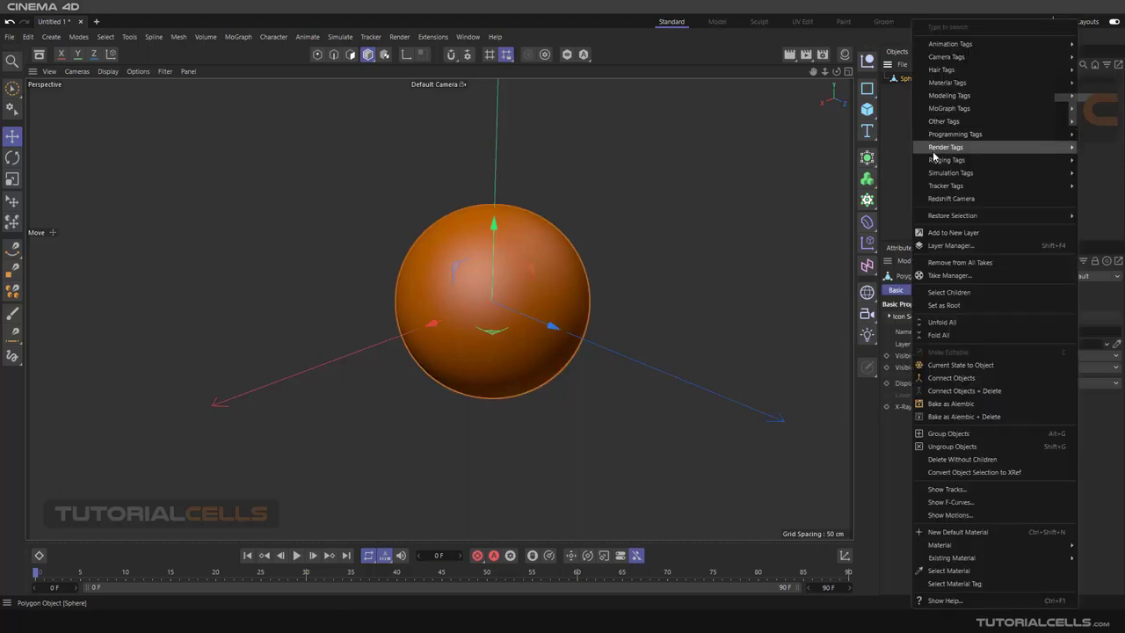
pyautogui.moveTo(936, 164)
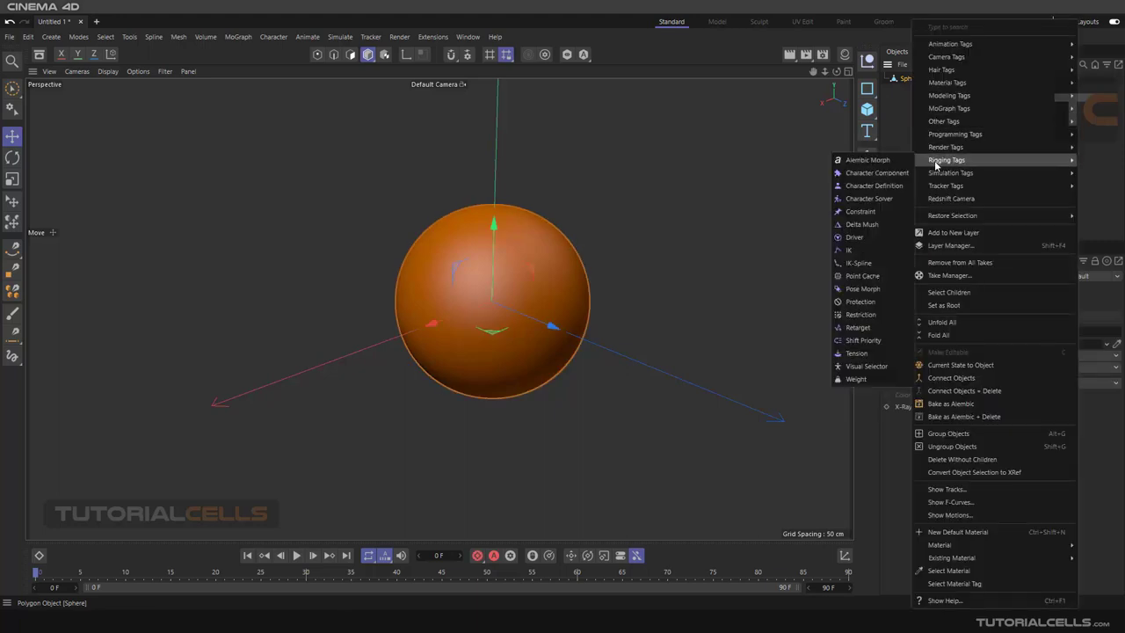
pyautogui.click(863, 289)
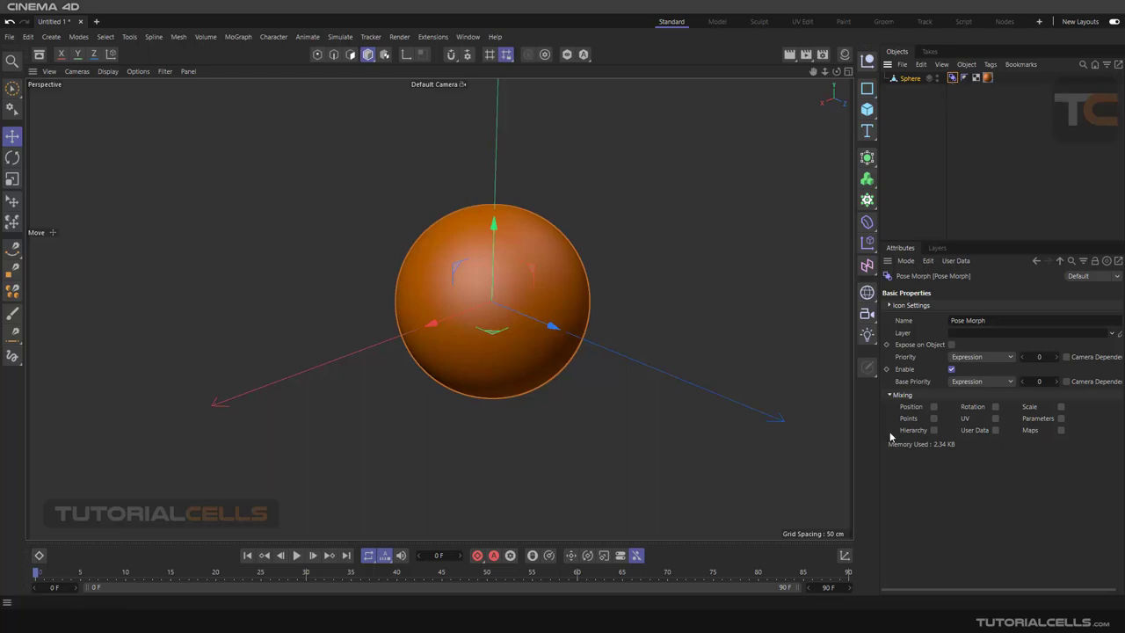
pyautogui.click(933, 418)
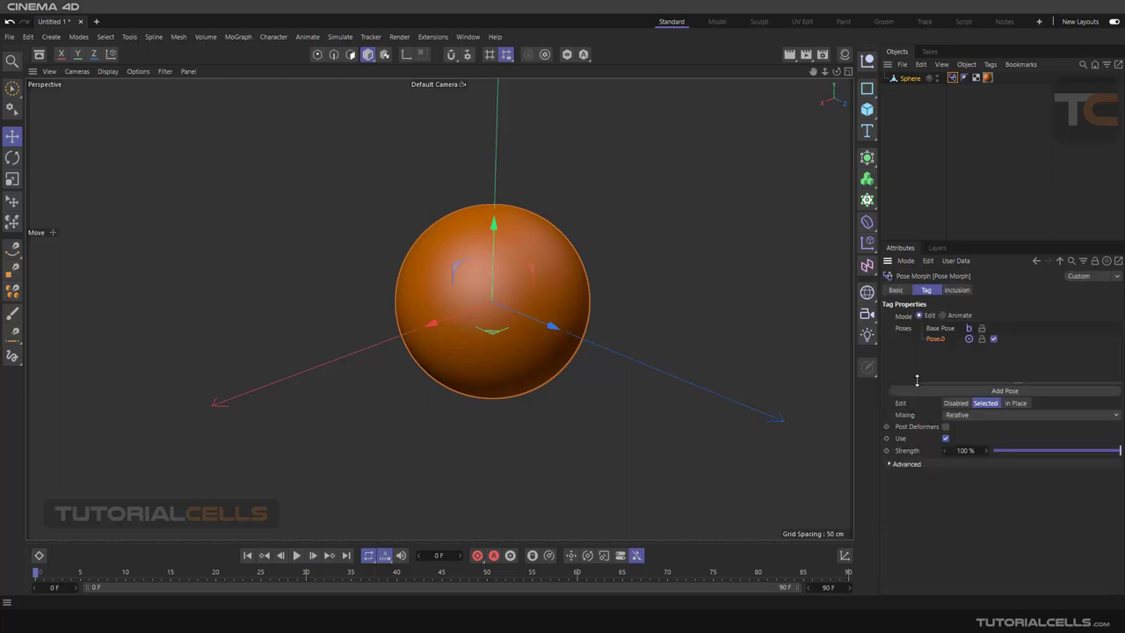
# - Rename Pose.0 to 'A' and select pose A for editing
pyautogui.doubleClick(934, 341)
pyautogui.write('A')
pyautogui.press('Return')
pyautogui.click(936, 329)
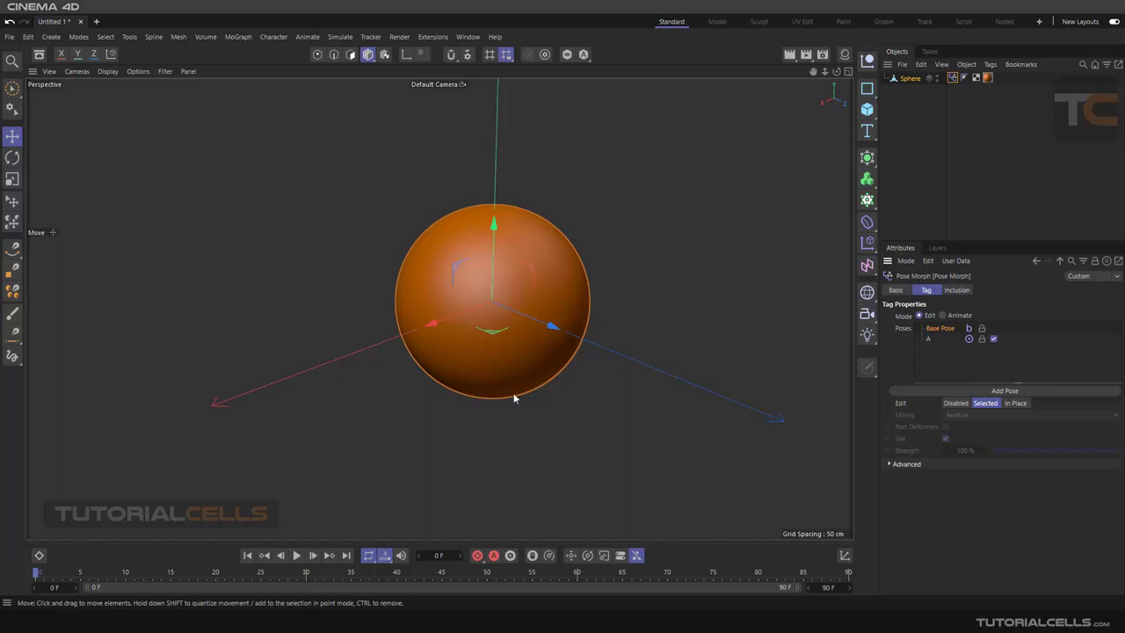
pyautogui.click(929, 340)
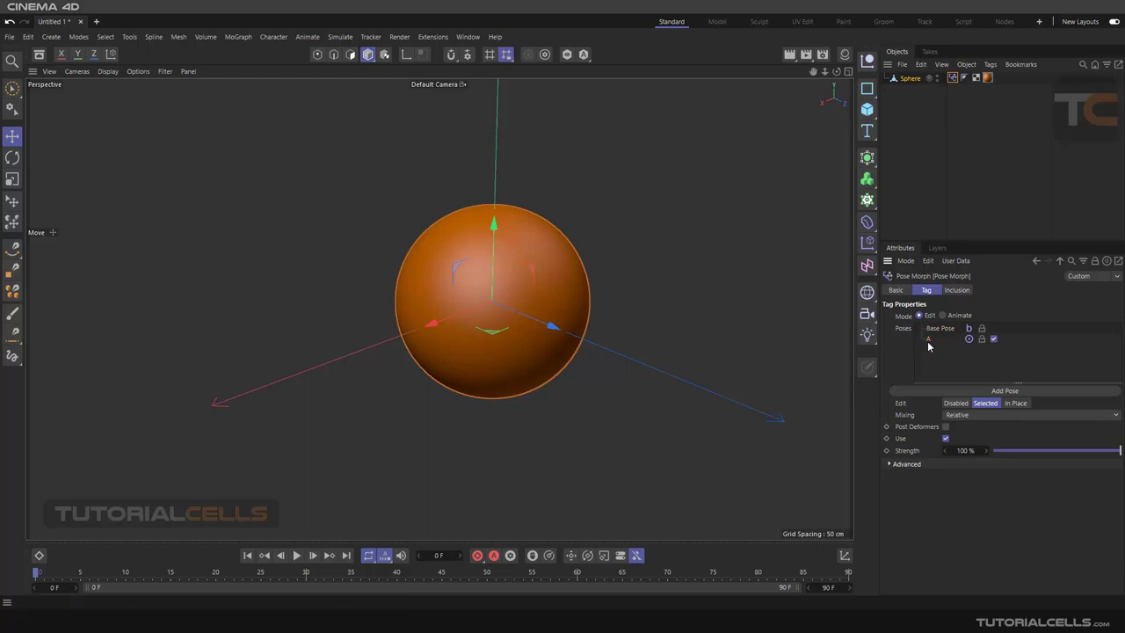
# - In Points mode, brush starfish arms out of the sphere and preview pose A's strength
pyautogui.click(317, 55)
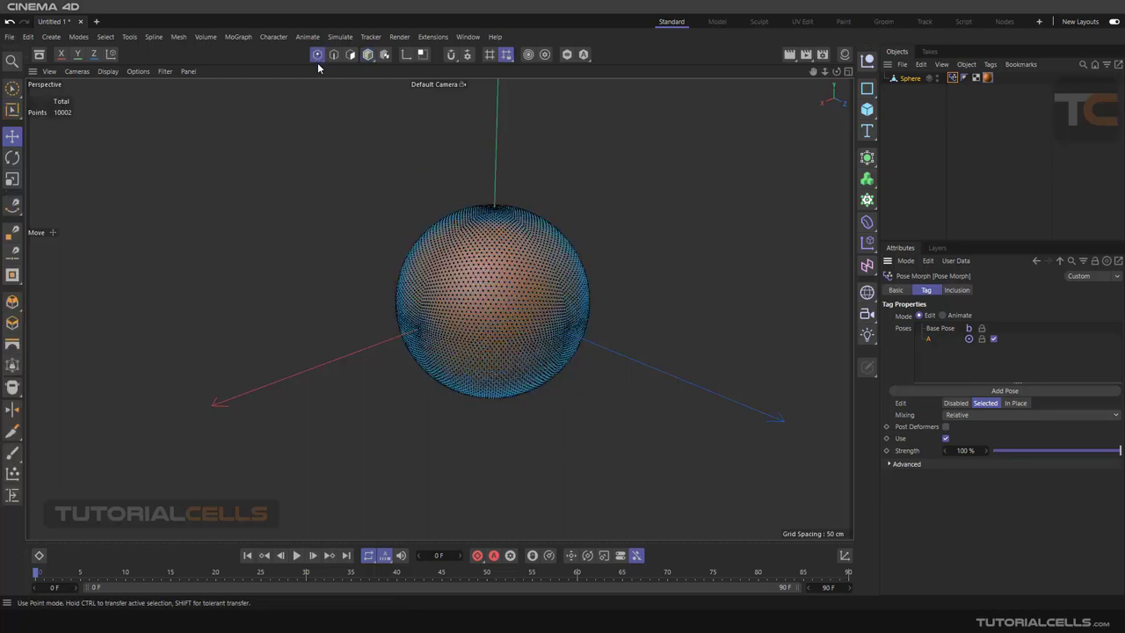
pyautogui.rightClick(451, 148)
pyautogui.click(494, 475)
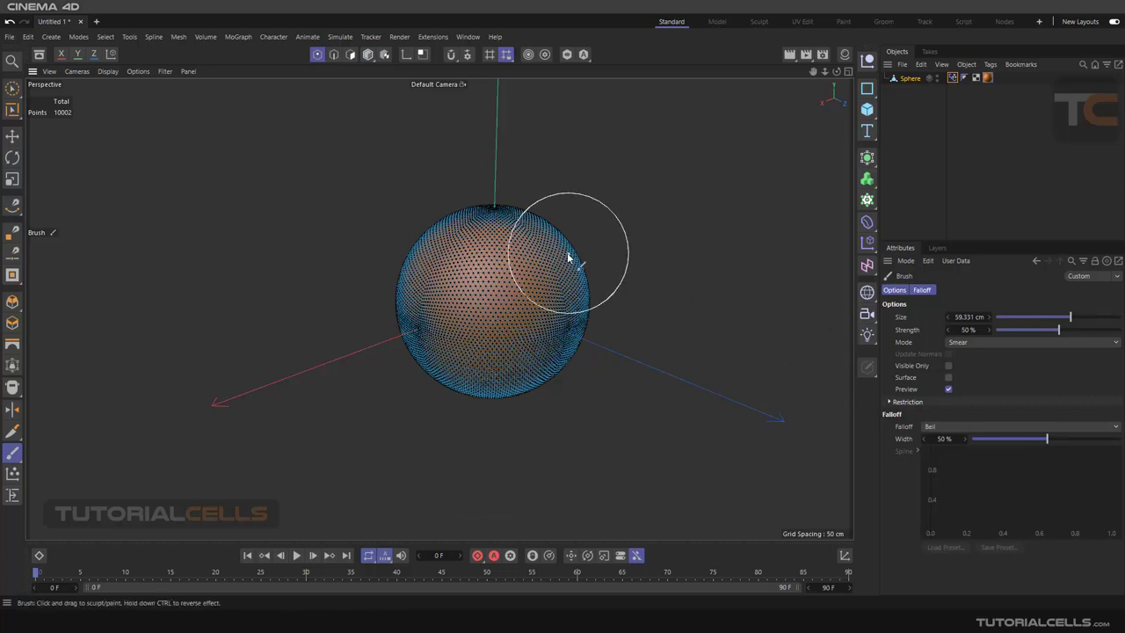
pyautogui.moveTo(562, 258); pyautogui.dragTo(605, 231)
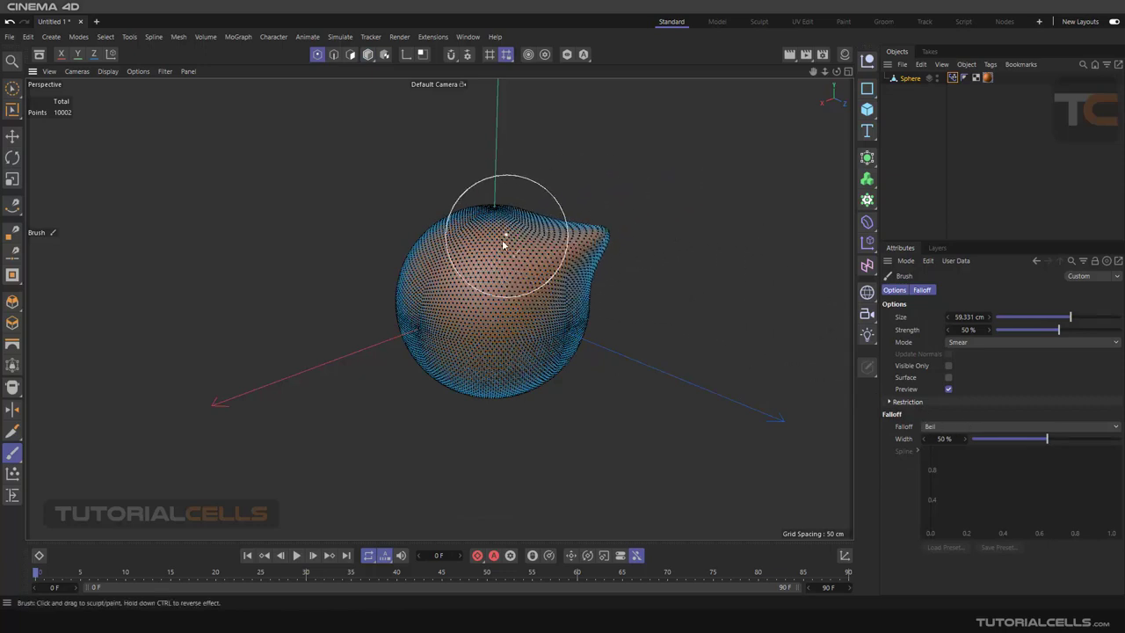
pyautogui.moveTo(501, 239)
pyautogui.mouseDown()
pyautogui.moveTo(504, 158)
pyautogui.moveTo(504, 202)
pyautogui.moveTo(516, 208)
pyautogui.moveTo(488, 152)
pyautogui.moveTo(435, 195)
pyautogui.moveTo(487, 200)
pyautogui.moveTo(451, 151)
pyautogui.moveTo(389, 222)
pyautogui.moveTo(451, 259)
pyautogui.moveTo(369, 226)
pyautogui.moveTo(361, 262)
pyautogui.moveTo(388, 239)
pyautogui.moveTo(248, 288)
pyautogui.mouseUp()
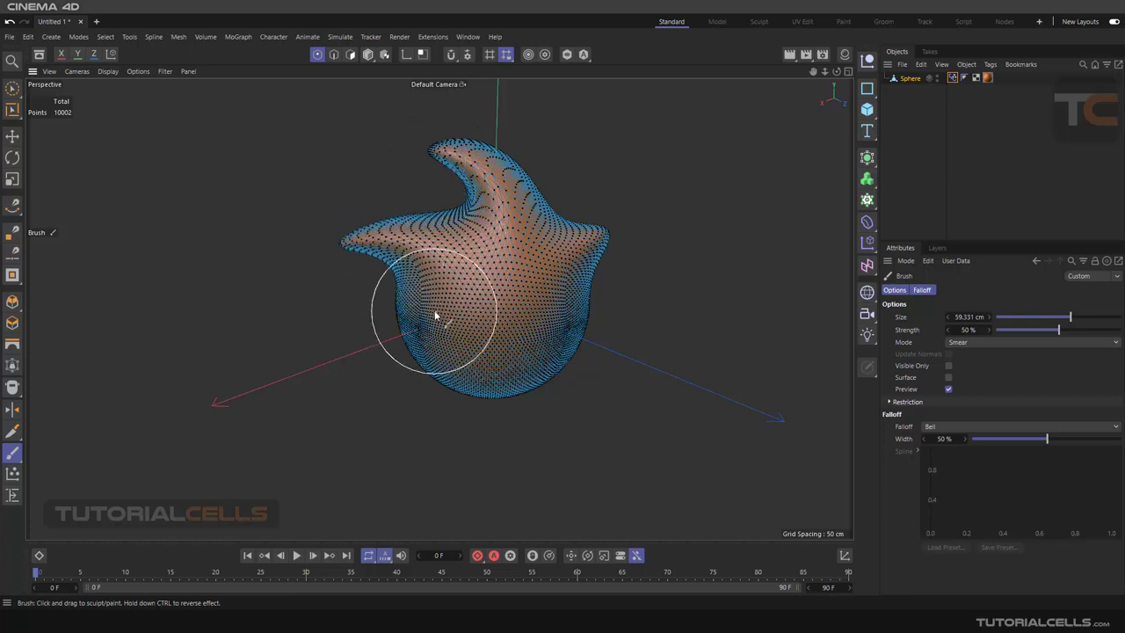
pyautogui.moveTo(432, 313)
pyautogui.mouseDown()
pyautogui.moveTo(344, 370)
pyautogui.moveTo(399, 363)
pyautogui.moveTo(397, 346)
pyautogui.moveTo(359, 395)
pyautogui.mouseUp()
pyautogui.moveTo(466, 339)
pyautogui.mouseDown()
pyautogui.moveTo(482, 416)
pyautogui.moveTo(539, 396)
pyautogui.moveTo(466, 354)
pyautogui.moveTo(533, 450)
pyautogui.moveTo(555, 358)
pyautogui.moveTo(536, 331)
pyautogui.moveTo(613, 422)
pyautogui.moveTo(560, 342)
pyautogui.moveTo(588, 351)
pyautogui.moveTo(608, 474)
pyautogui.moveTo(586, 394)
pyautogui.moveTo(604, 398)
pyautogui.moveTo(539, 515)
pyautogui.moveTo(567, 463)
pyautogui.moveTo(605, 440)
pyautogui.moveTo(553, 499)
pyautogui.moveTo(472, 516)
pyautogui.moveTo(533, 434)
pyautogui.mouseUp()
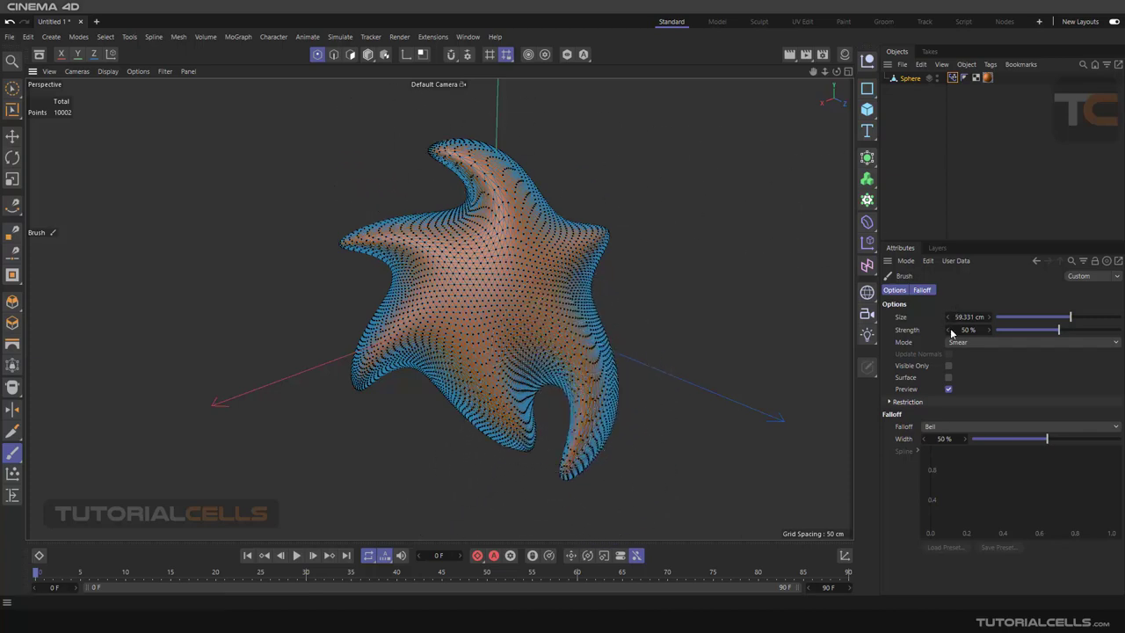
pyautogui.click(952, 78)
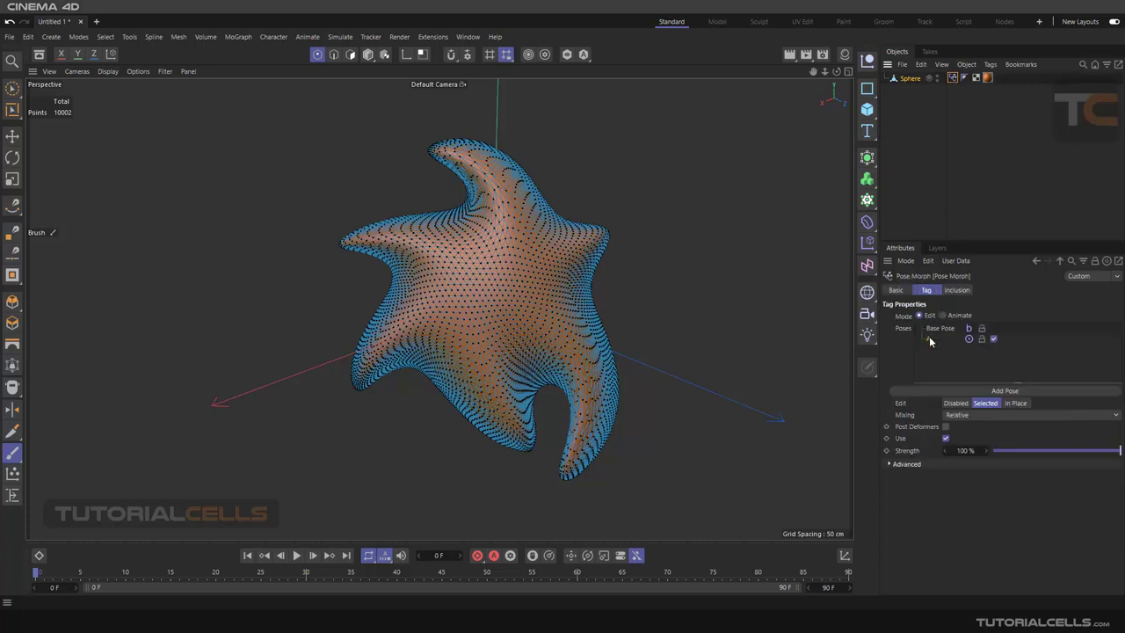
pyautogui.moveTo(1109, 451)
pyautogui.mouseDown()
pyautogui.moveTo(1009, 450)
pyautogui.moveTo(1121, 451)
pyautogui.mouseUp()
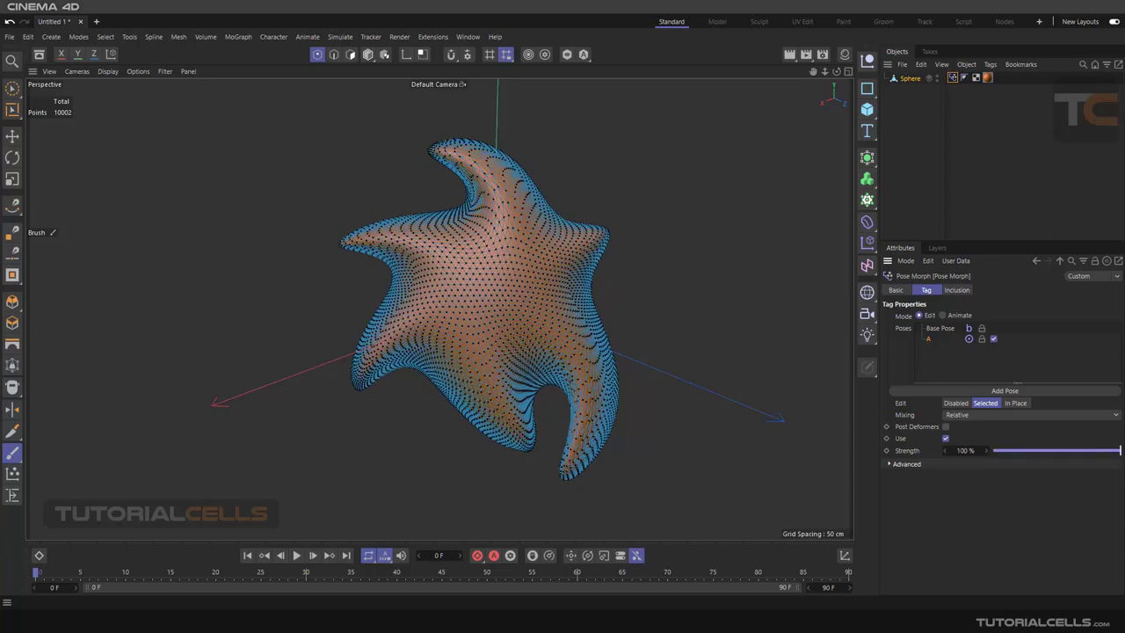
# - Set the Pose Morph tag to animate mode, return to Model mode and Move, and select the sphere
pyautogui.click(943, 316)
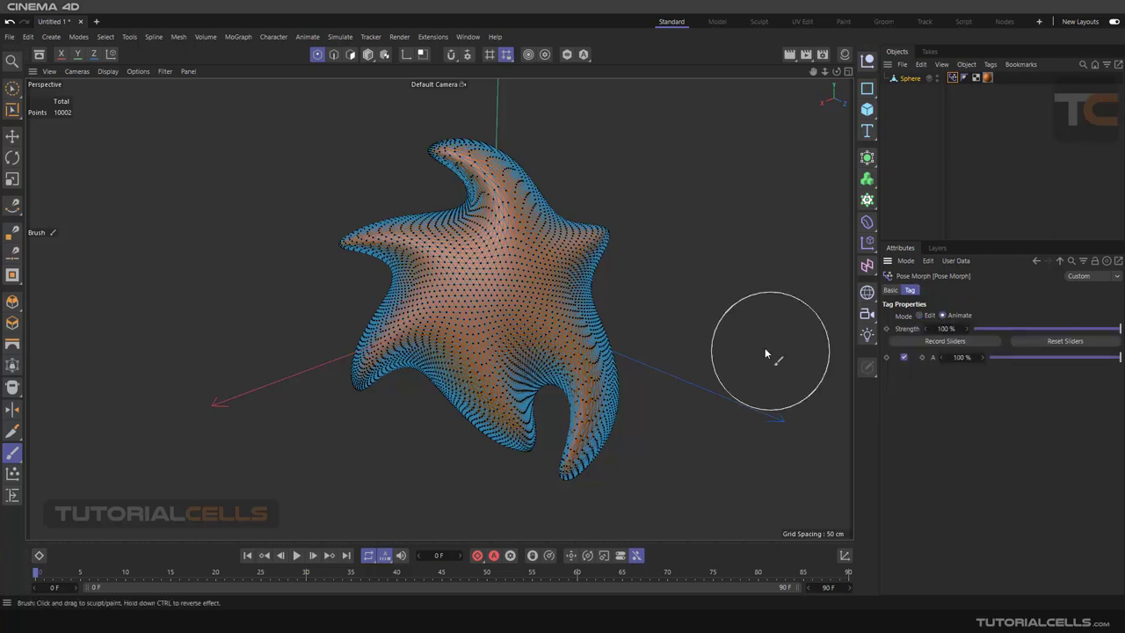
pyautogui.click(367, 54)
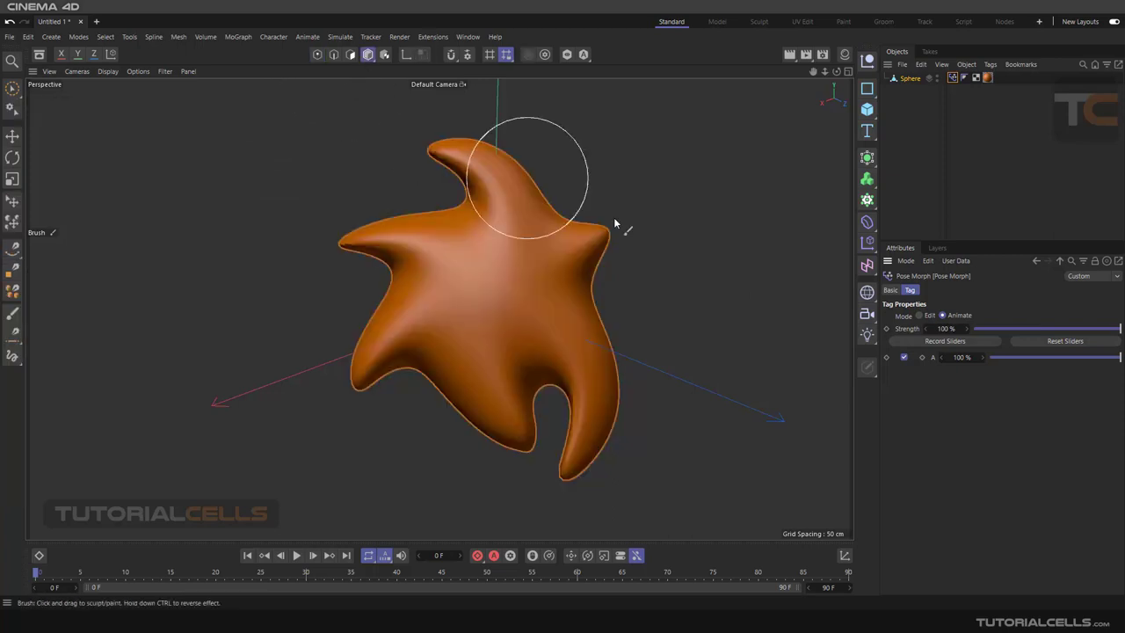
pyautogui.click(12, 135)
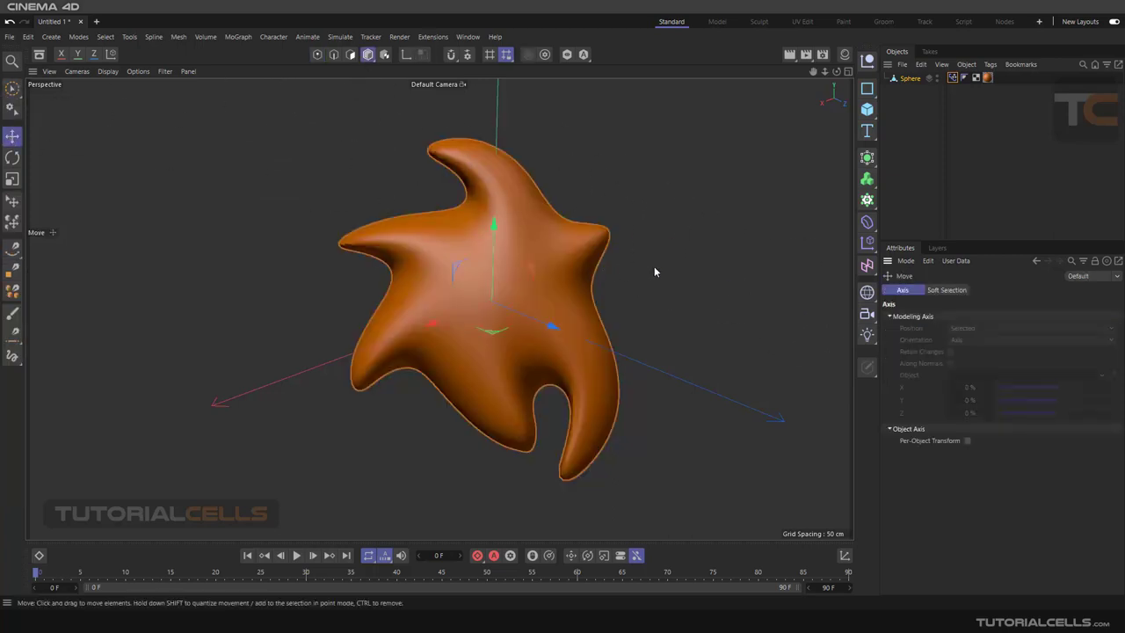
pyautogui.click(953, 80)
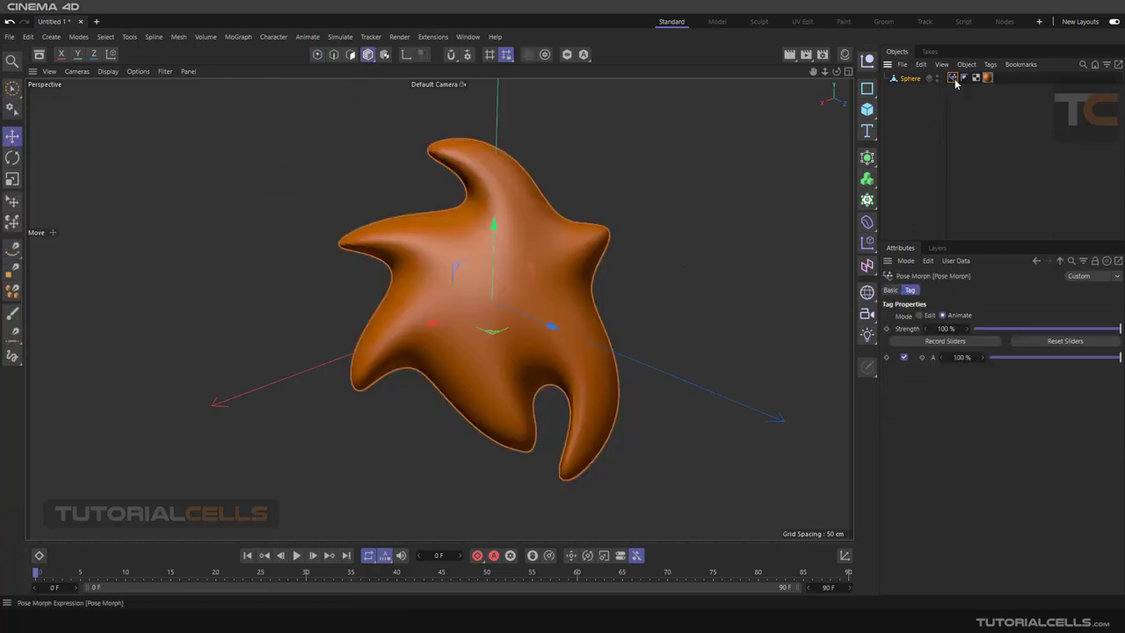
pyautogui.click(902, 134)
pyautogui.click(908, 80)
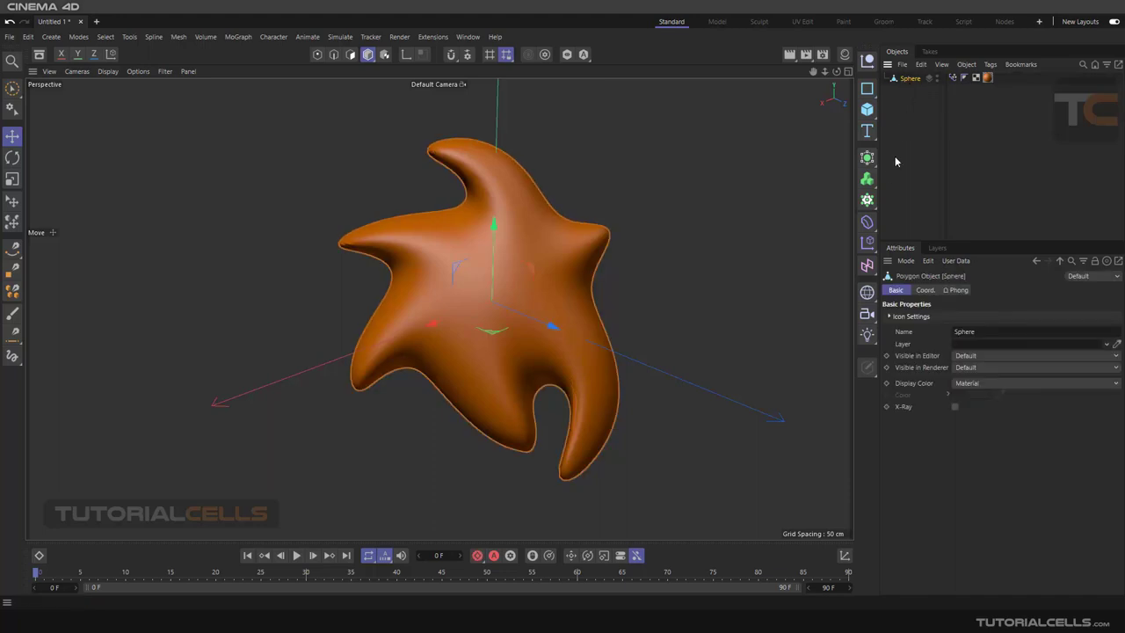
# - Add a Morph deformer, link the Pose Morph tag to it, and test the target strength
pyautogui.click(866, 223)
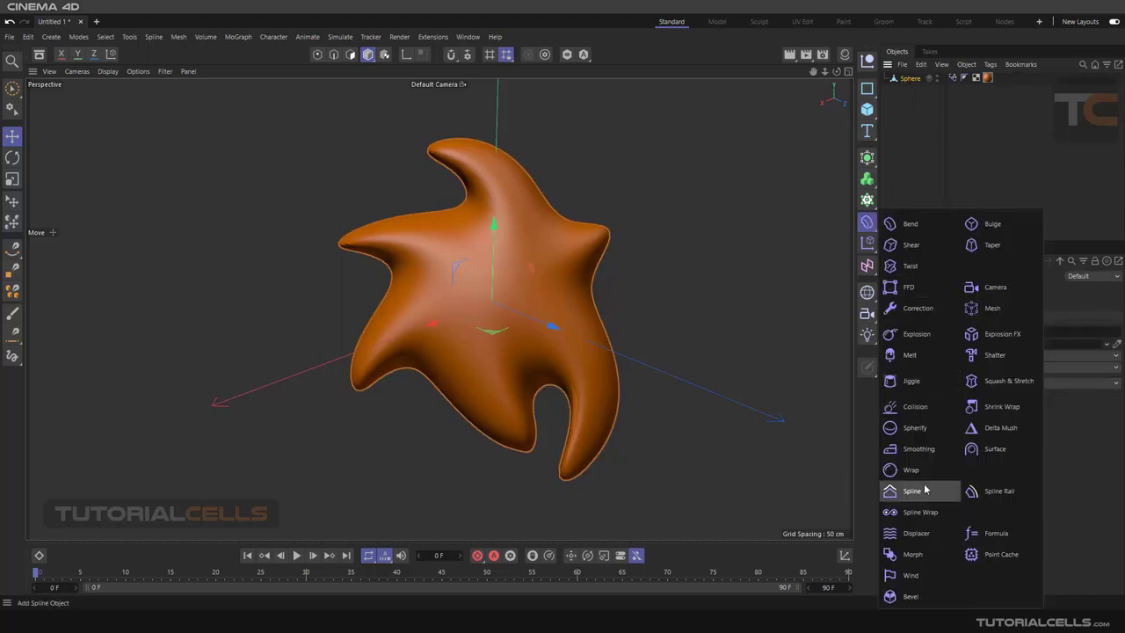
pyautogui.click(914, 554)
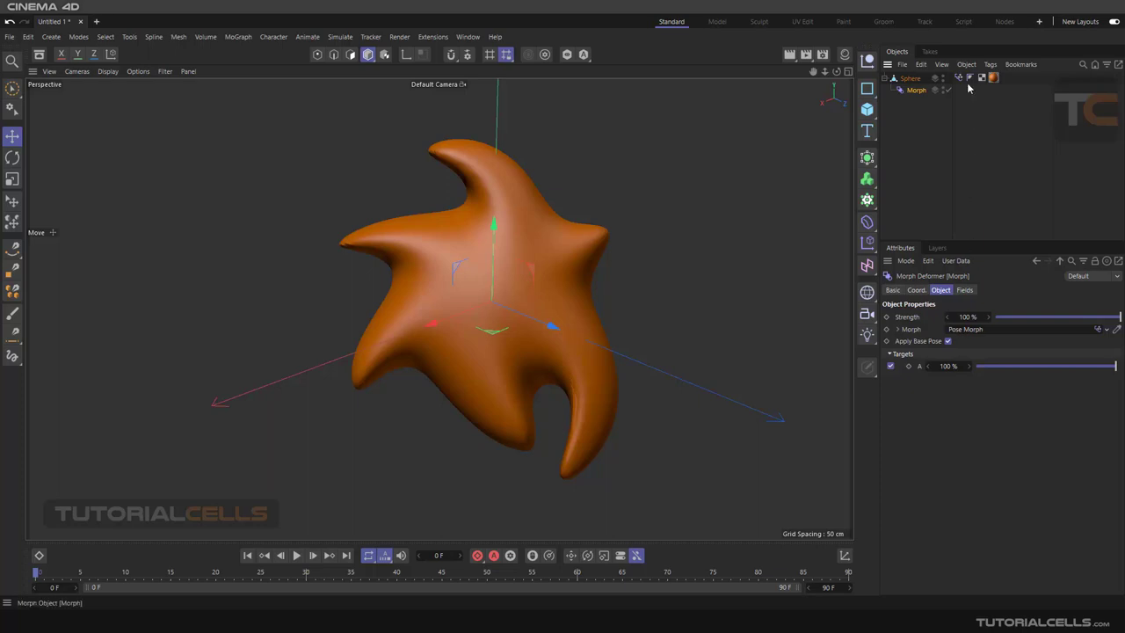
pyautogui.click(1108, 333)
pyautogui.click(1065, 338)
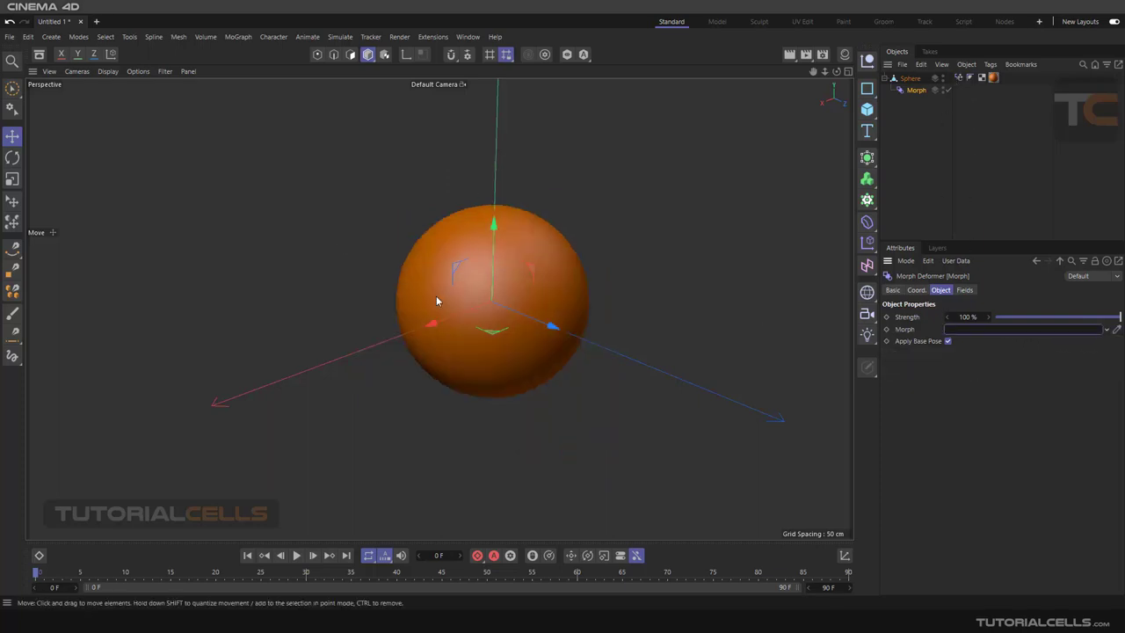
pyautogui.moveTo(958, 77); pyautogui.dragTo(1011, 331)
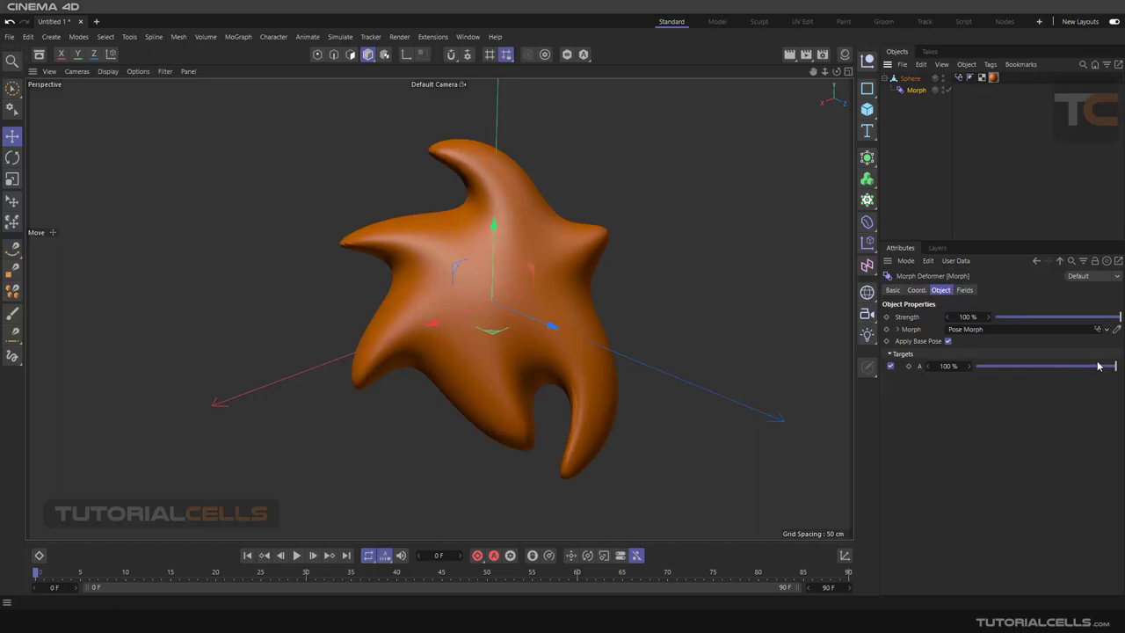
pyautogui.moveTo(1114, 368)
pyautogui.mouseDown()
pyautogui.moveTo(975, 372)
pyautogui.moveTo(1114, 369)
pyautogui.mouseUp()
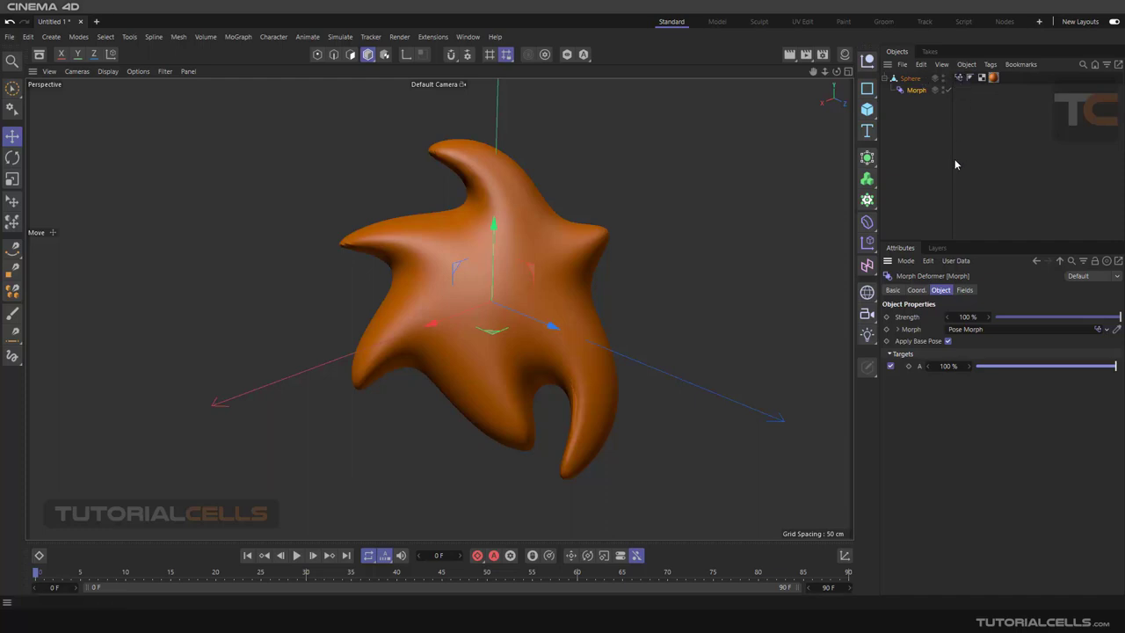
pyautogui.click(964, 290)
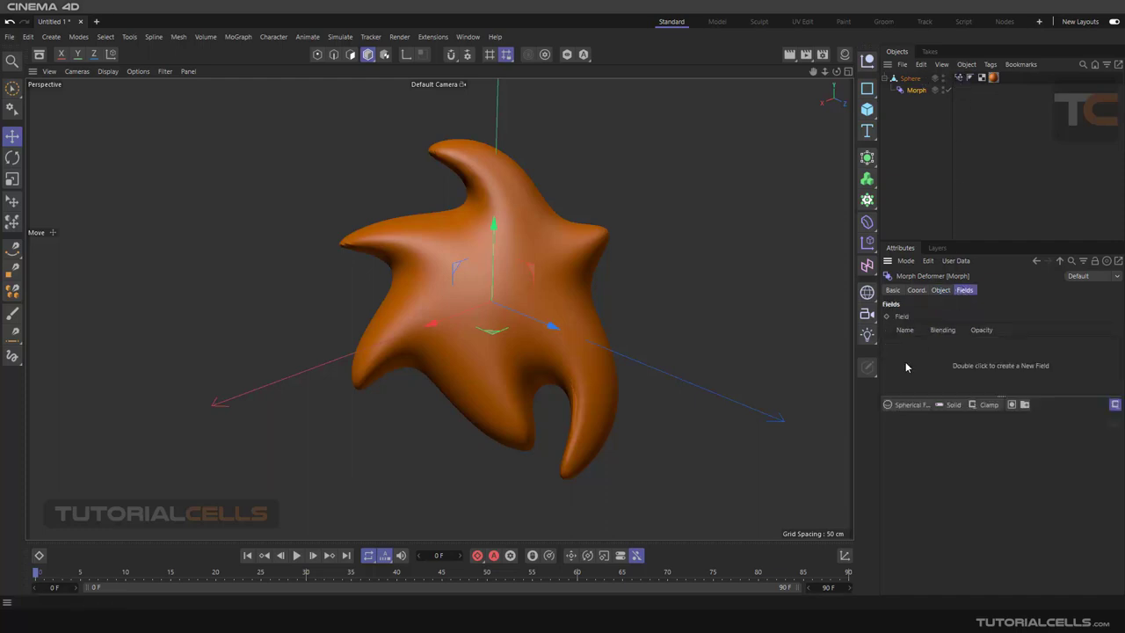
pyautogui.click(903, 407)
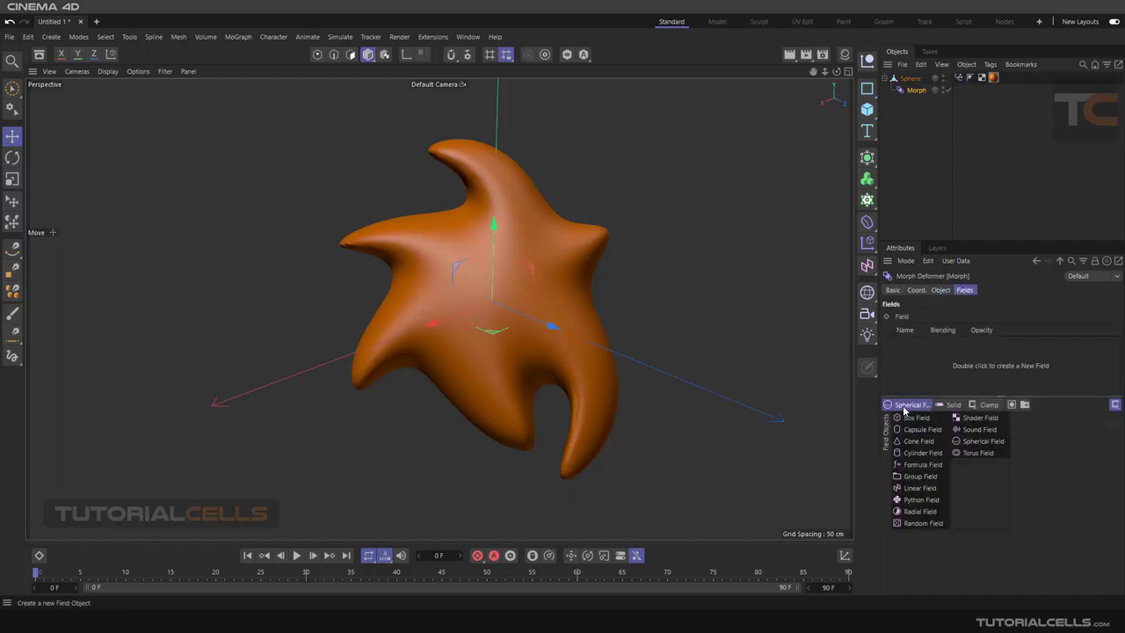
pyautogui.click(919, 488)
pyautogui.moveTo(760, 386); pyautogui.dragTo(480, 273)
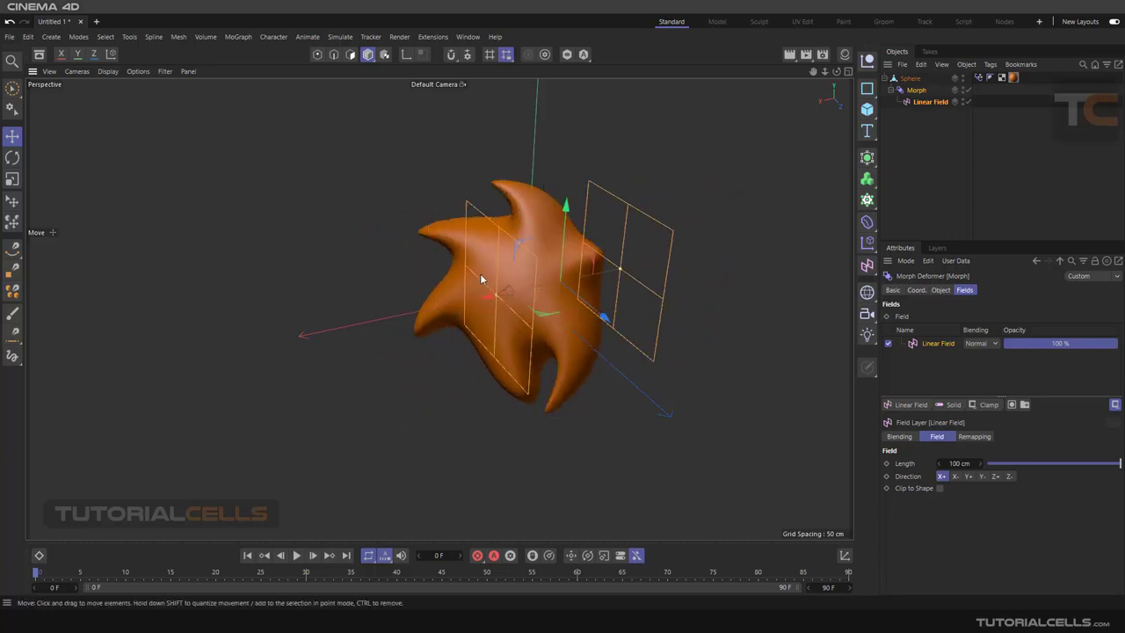
pyautogui.click(923, 101)
pyautogui.press('Delete')
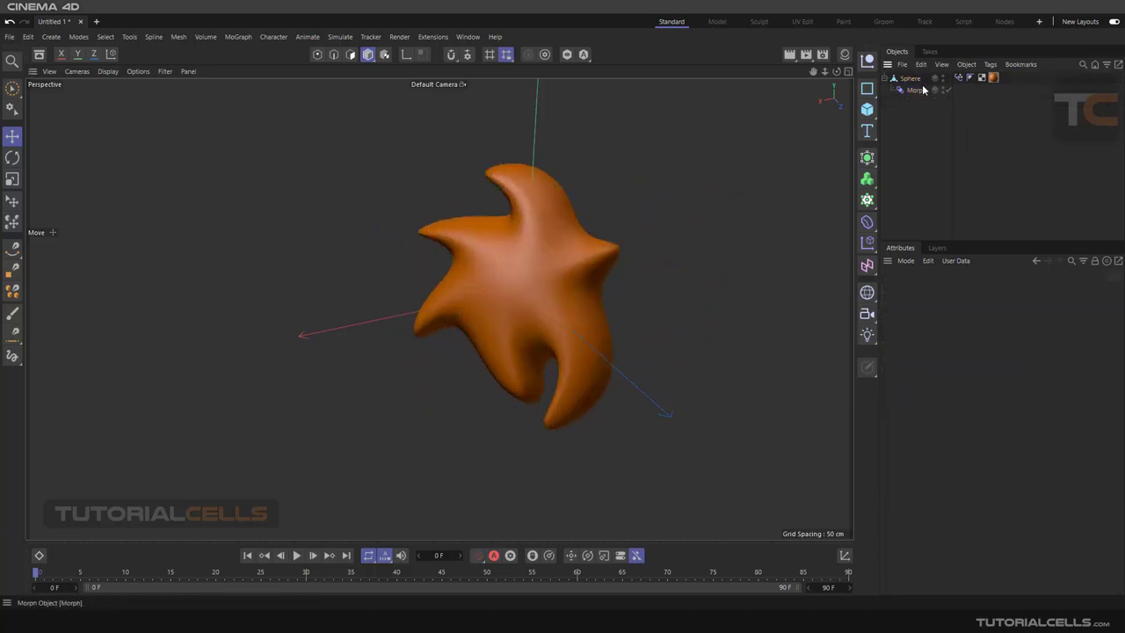
# - Add a Spherical Field to the Morph deformer and move it up over the shape
pyautogui.click(918, 90)
pyautogui.click(909, 405)
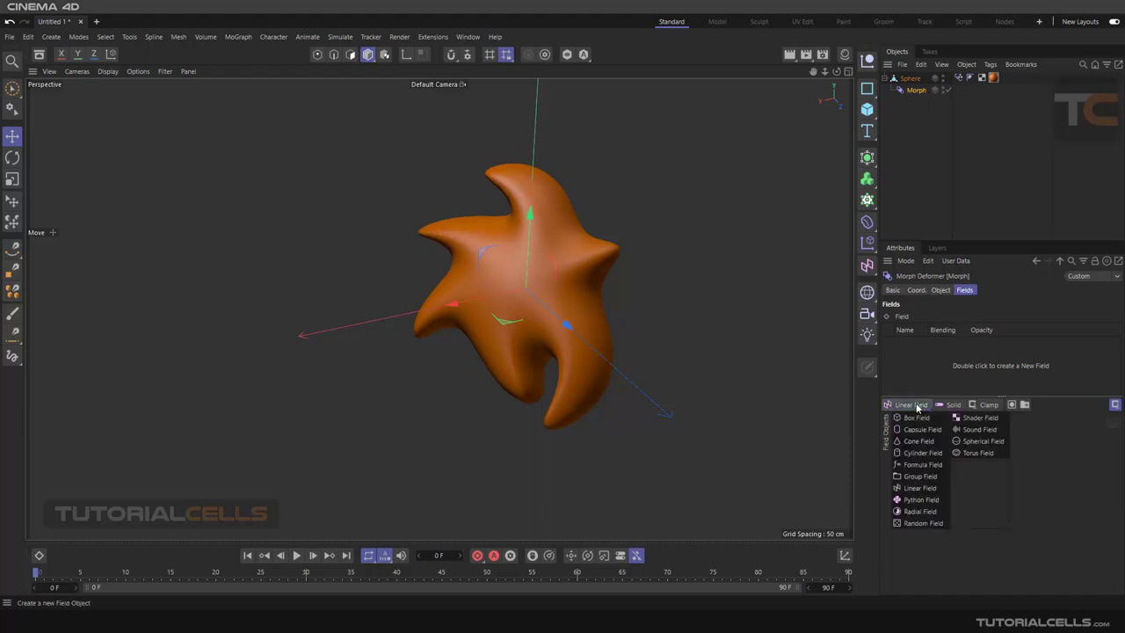
pyautogui.click(955, 445)
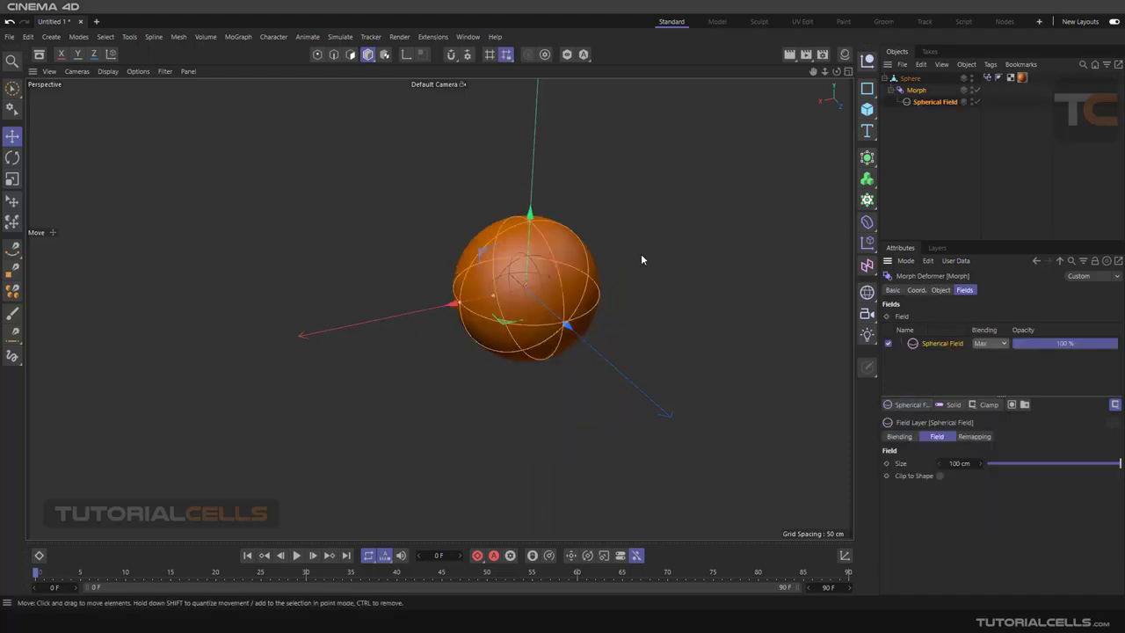
pyautogui.moveTo(640, 253); pyautogui.dragTo(497, 201)
pyautogui.scroll(5, 523, 226)
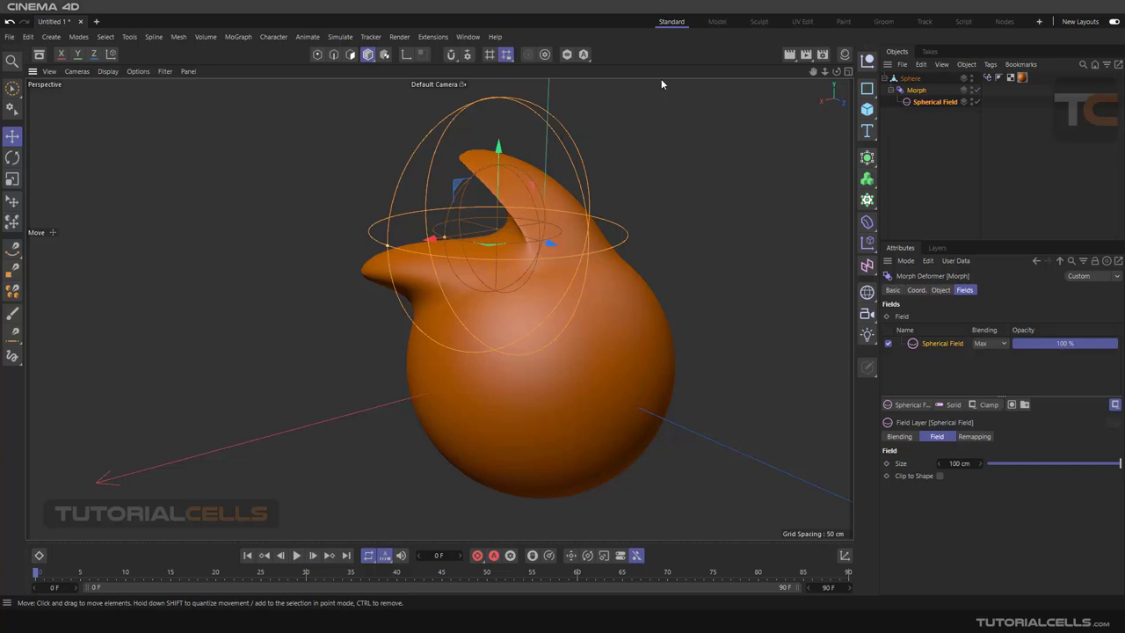
# - Reposition the Spherical Field so only one starfish arm grows, then select the field
pyautogui.moveTo(667, 138); pyautogui.dragTo(590, 252)
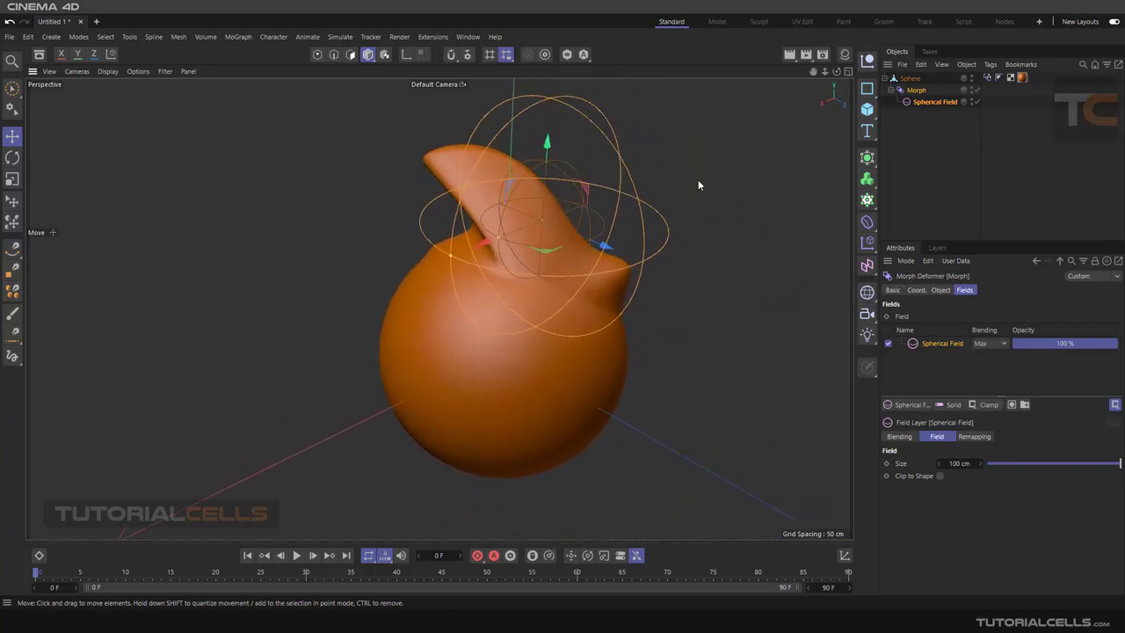
pyautogui.moveTo(704, 186); pyautogui.dragTo(708, 163)
pyautogui.keyDown('alt'); pyautogui.moveTo(557, 321); pyautogui.dragTo(527, 290); pyautogui.keyUp('alt')
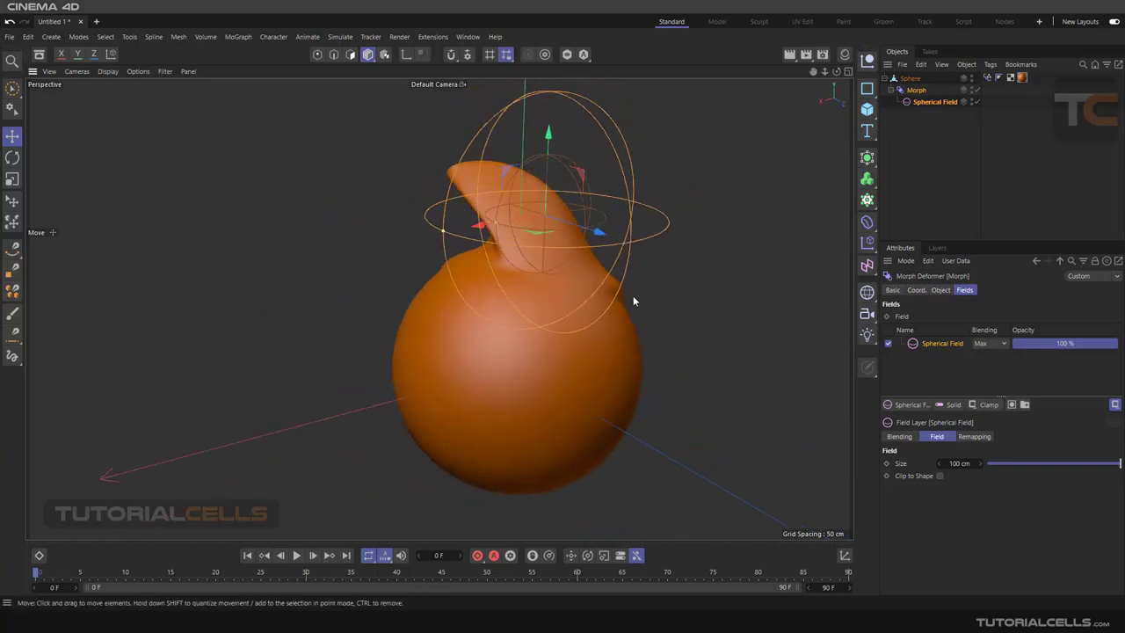
pyautogui.keyDown('alt'); pyautogui.moveTo(373, 287); pyautogui.dragTo(426, 270); pyautogui.keyUp('alt')
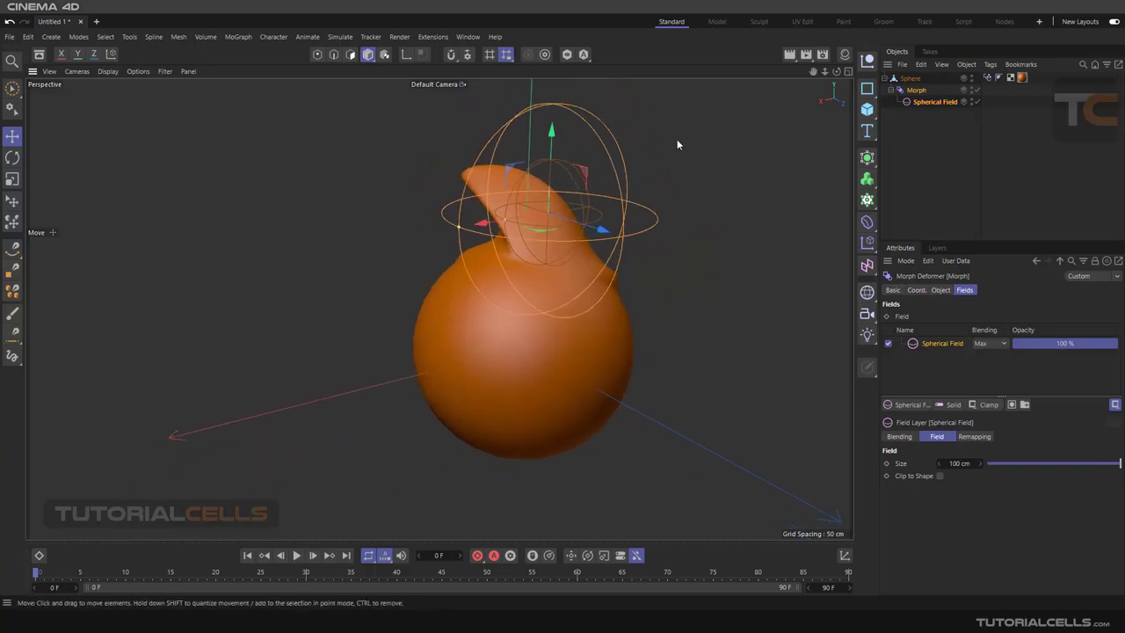
pyautogui.moveTo(675, 143); pyautogui.dragTo(629, 140)
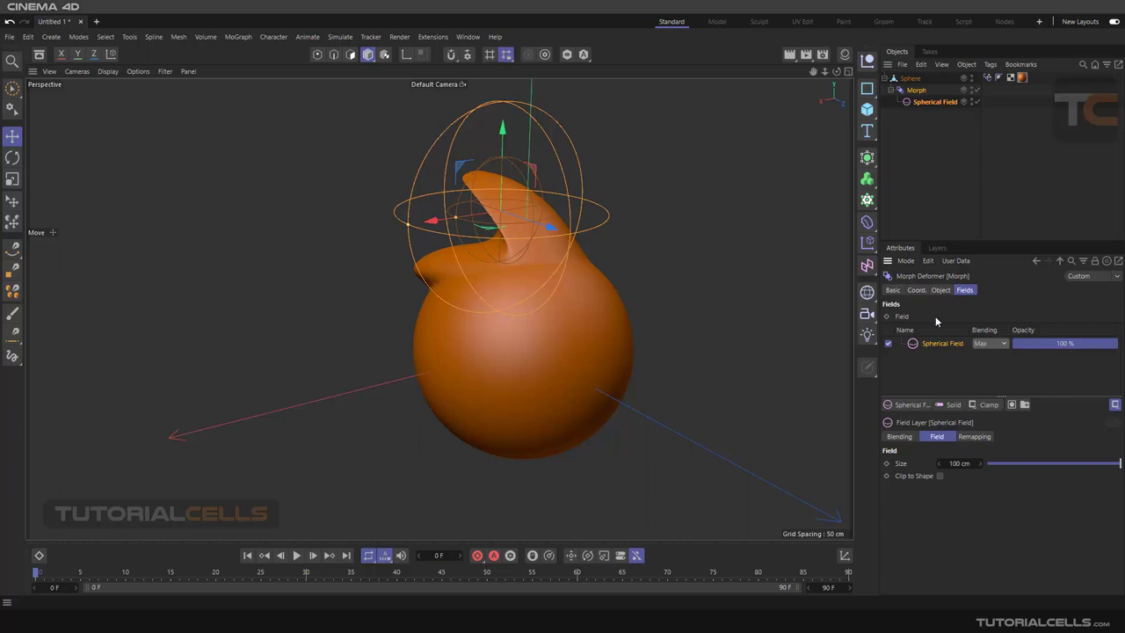
pyautogui.click(936, 102)
# - Delete the Spherical Field and orbit the view to inspect the full starfish
pyautogui.press('Delete')
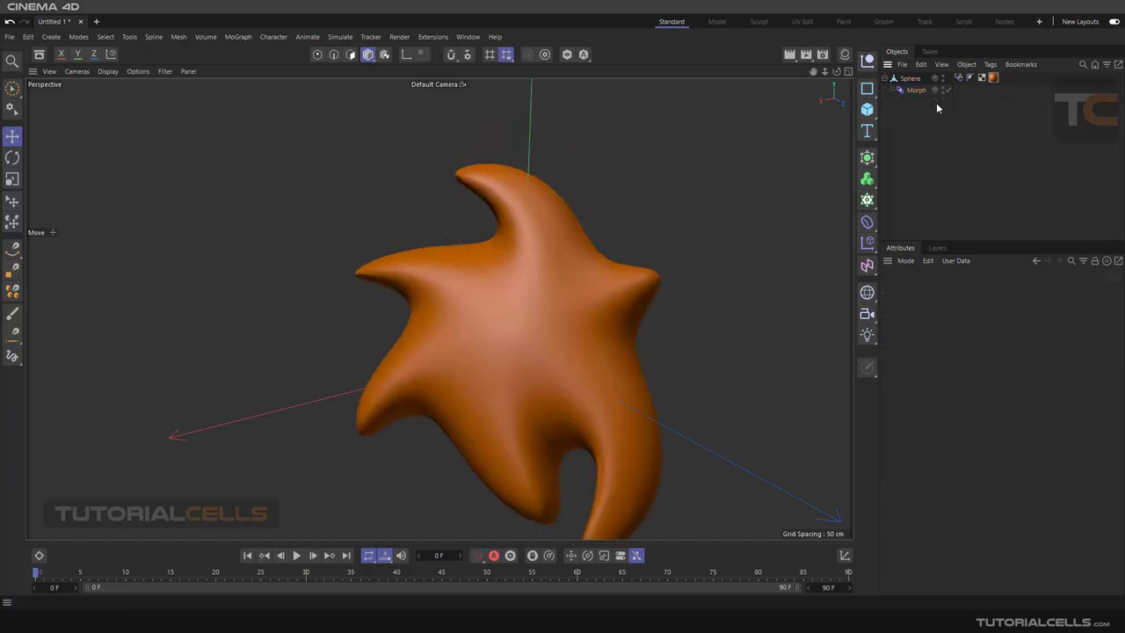
pyautogui.scroll(-2, 642, 267)
pyautogui.keyDown('alt'); pyautogui.moveTo(641, 266); pyautogui.dragTo(592, 266); pyautogui.keyUp('alt')
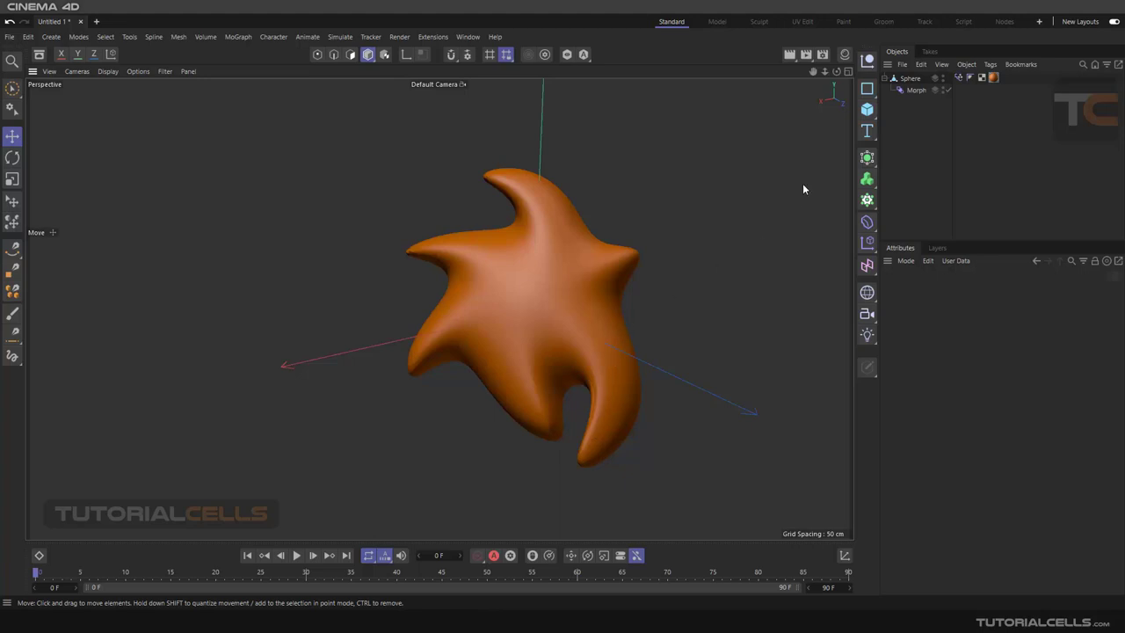
pyautogui.click(913, 91)
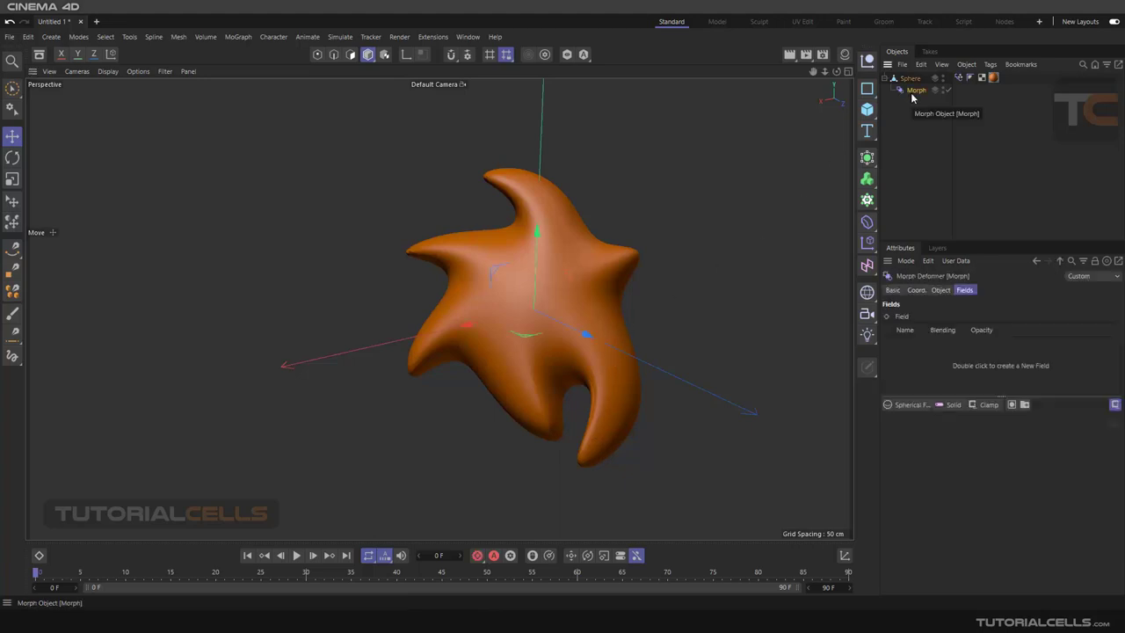